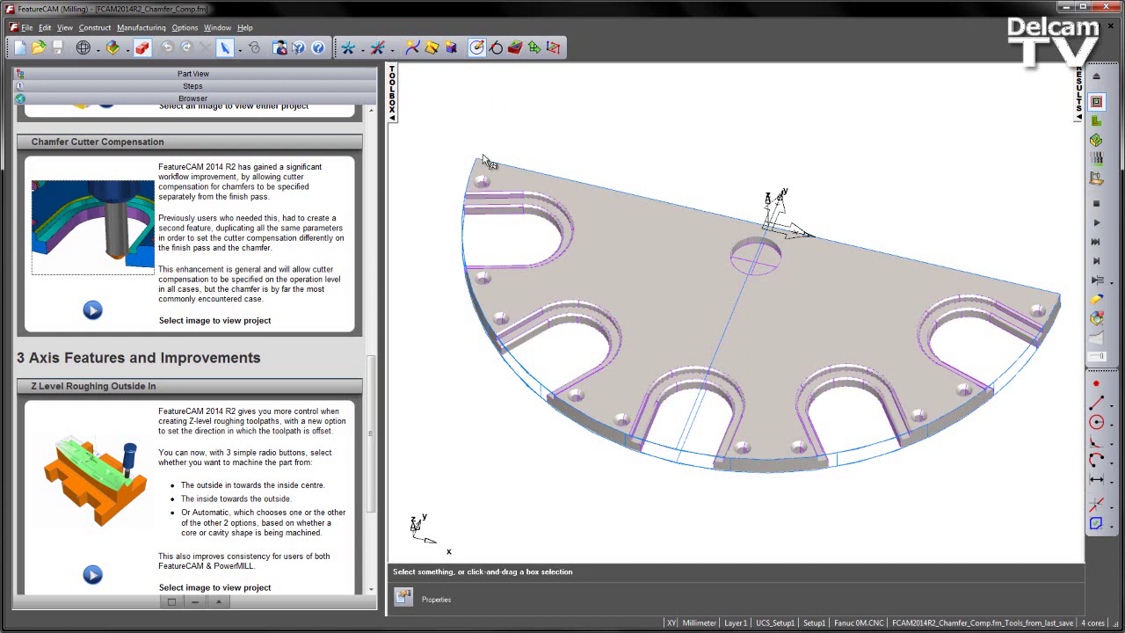
Step: Orbit to a low view of the slots and select side2 under pattern2 in the feature tree
scroll(524, 251, up, 5)
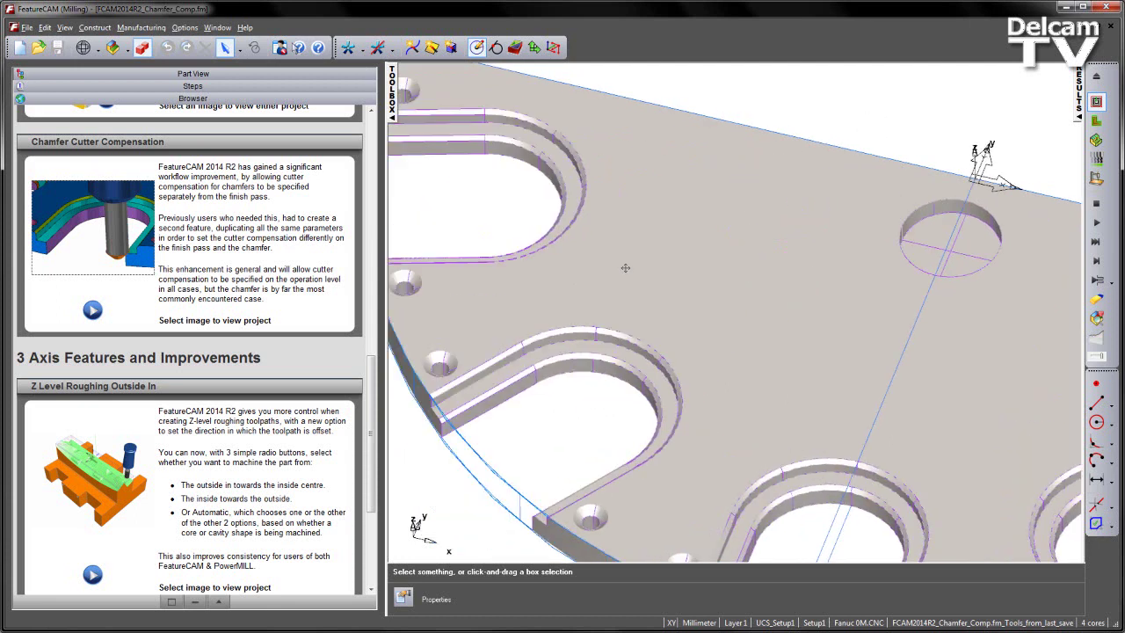
middle_drag(619, 308, 595, 267)
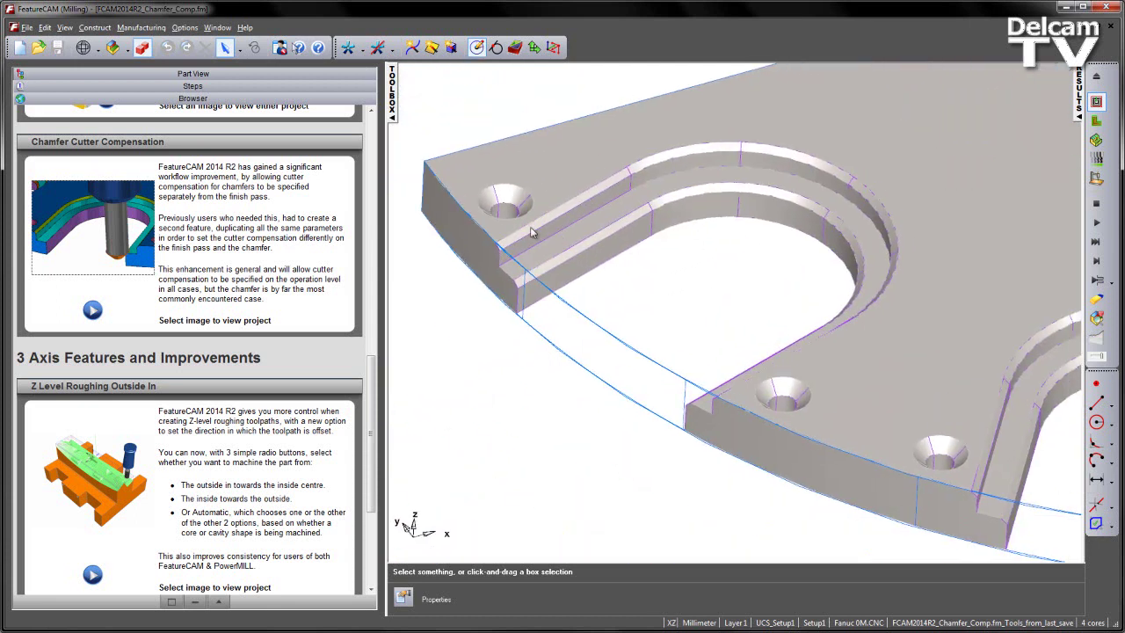
click(290, 75)
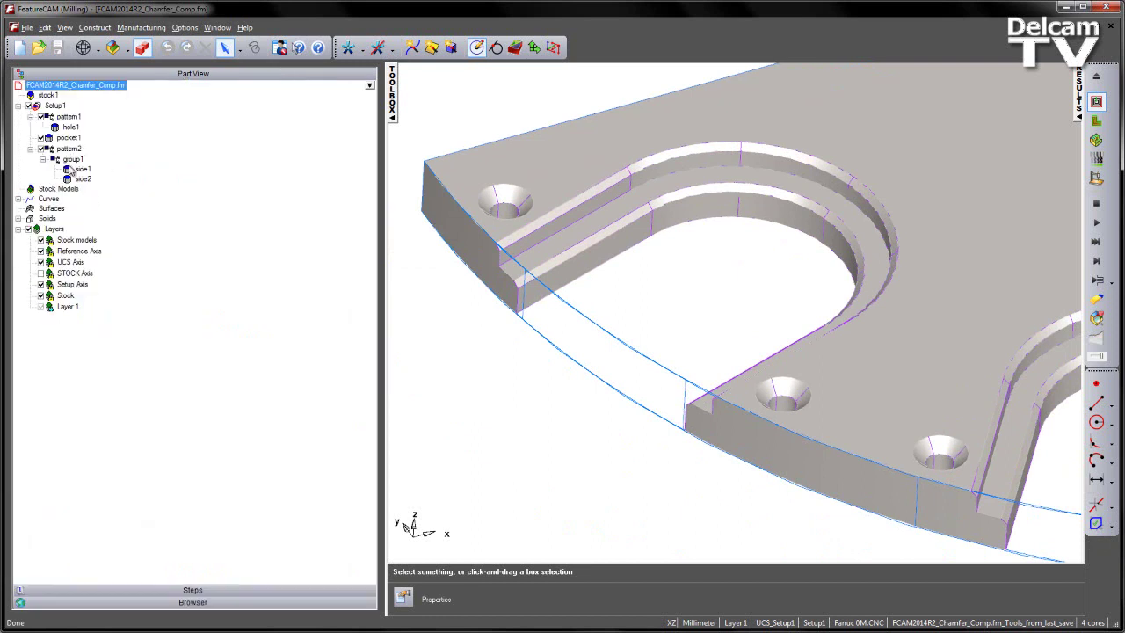
click(83, 178)
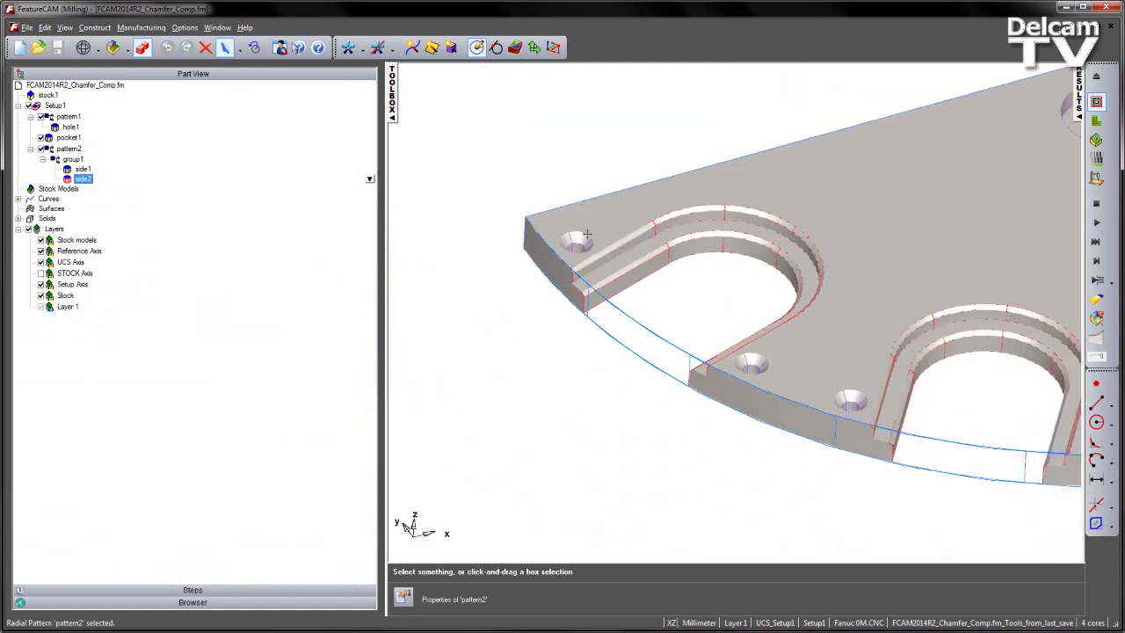
click(87, 180)
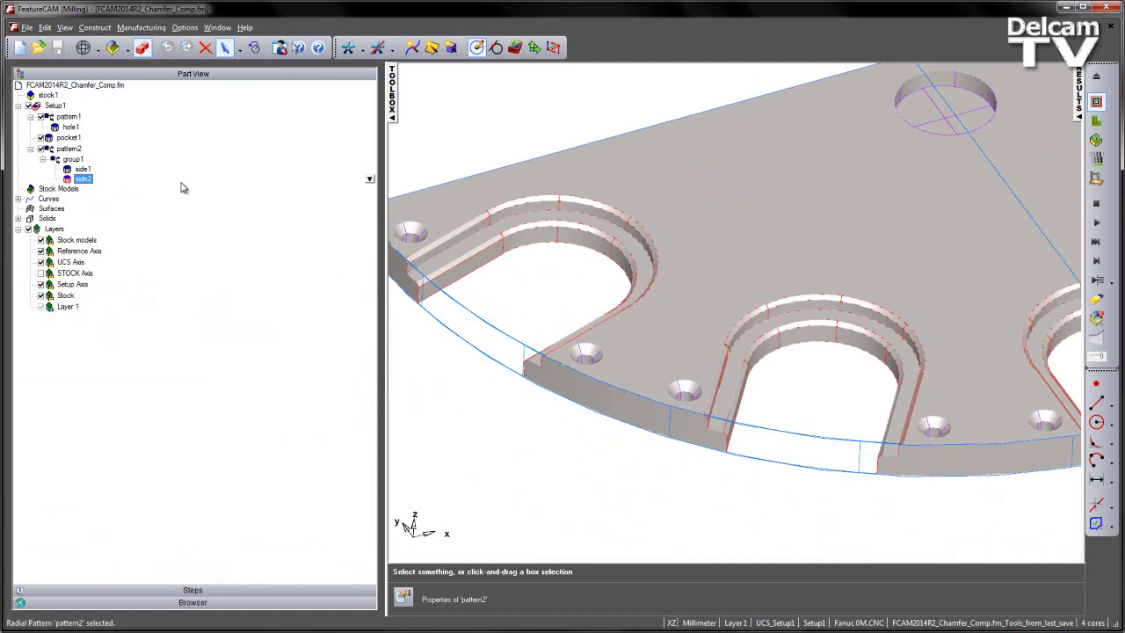
Step: Open side1's Pattern Properties on the Strategy tab and expand side2 to list its operations
double_click(81, 169)
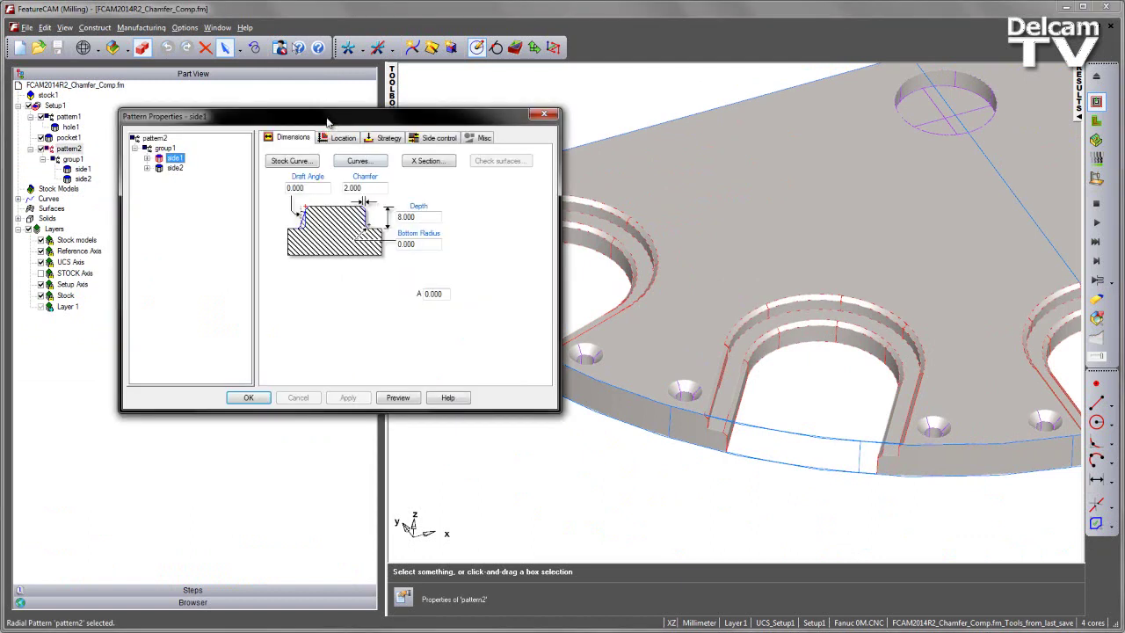
drag(326, 121, 257, 96)
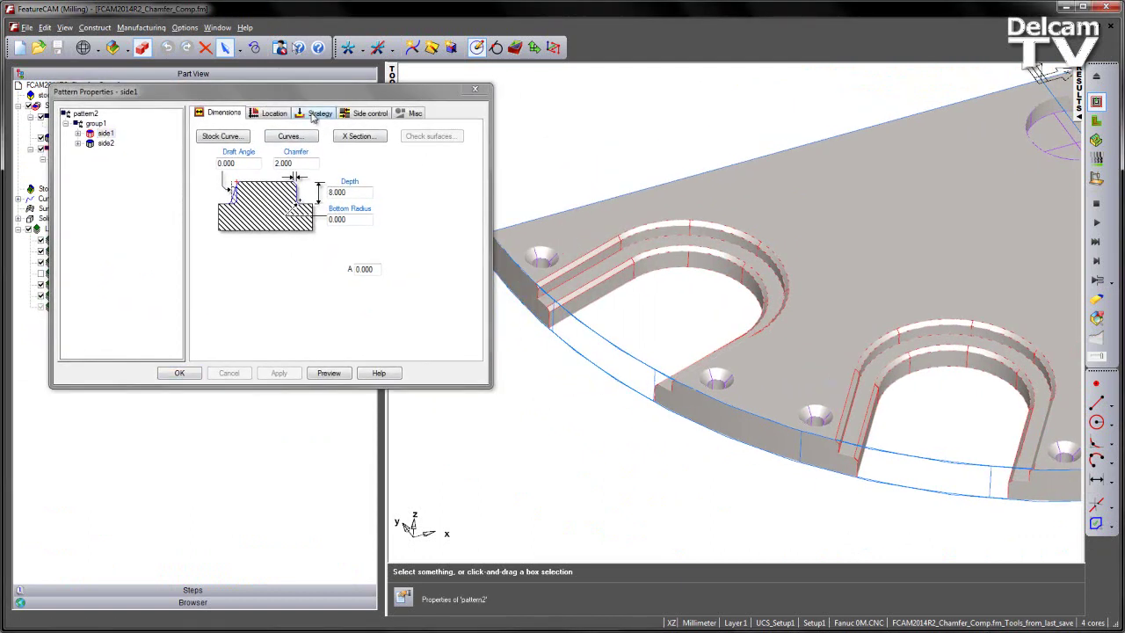
click(316, 114)
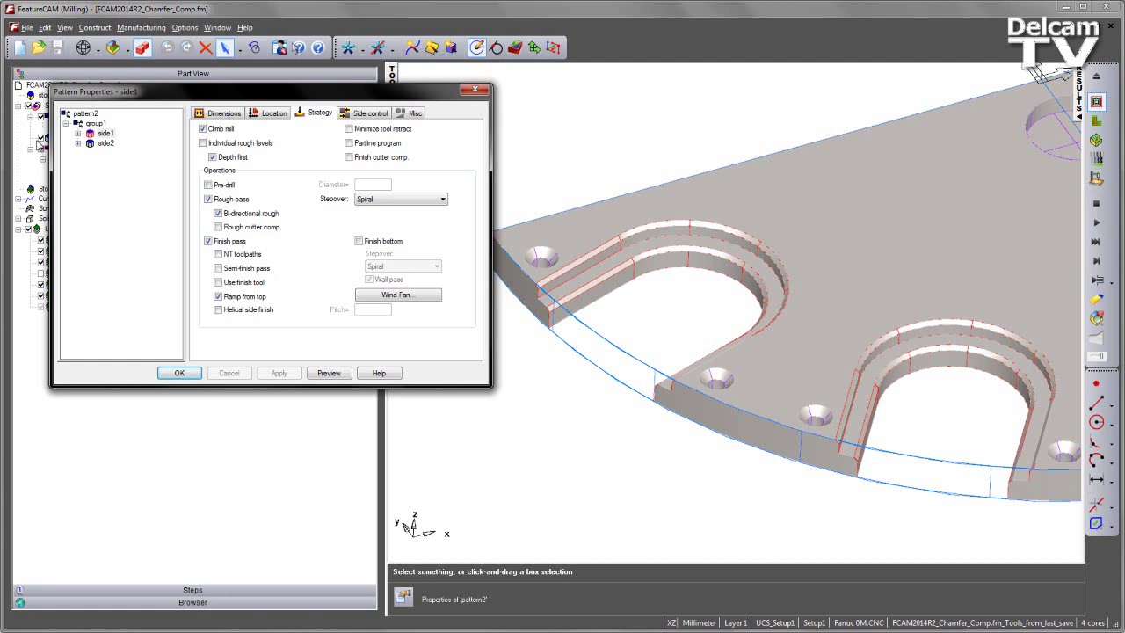
click(78, 143)
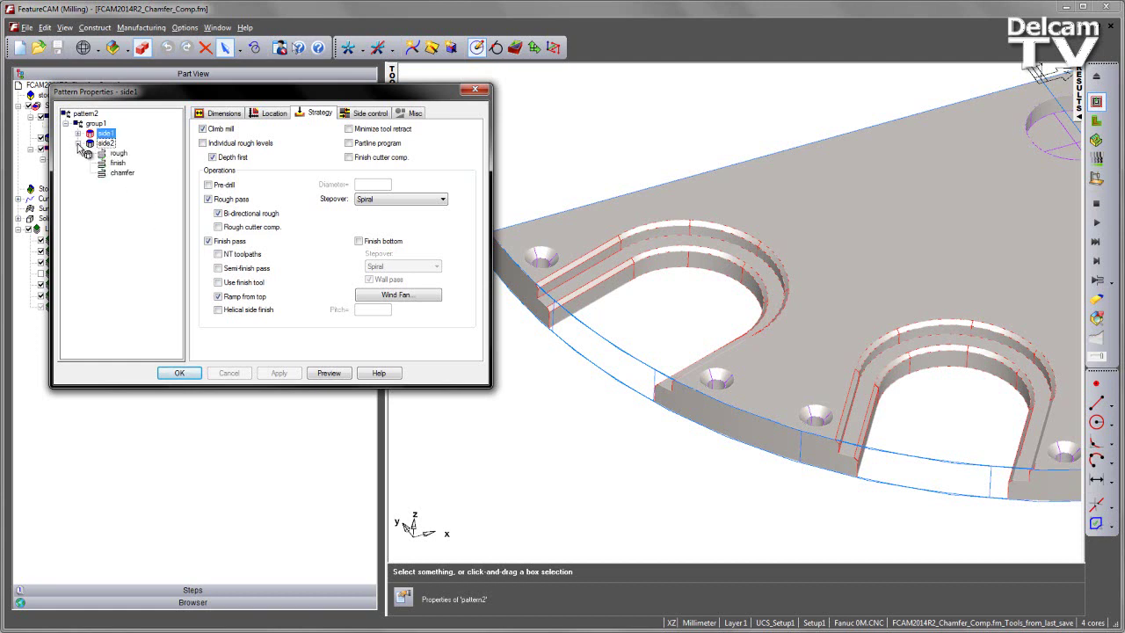
Step: View side2's chamfer milling attributes: chamfer depth 3.000, finish overlap 3.000, cutter comp off
click(124, 174)
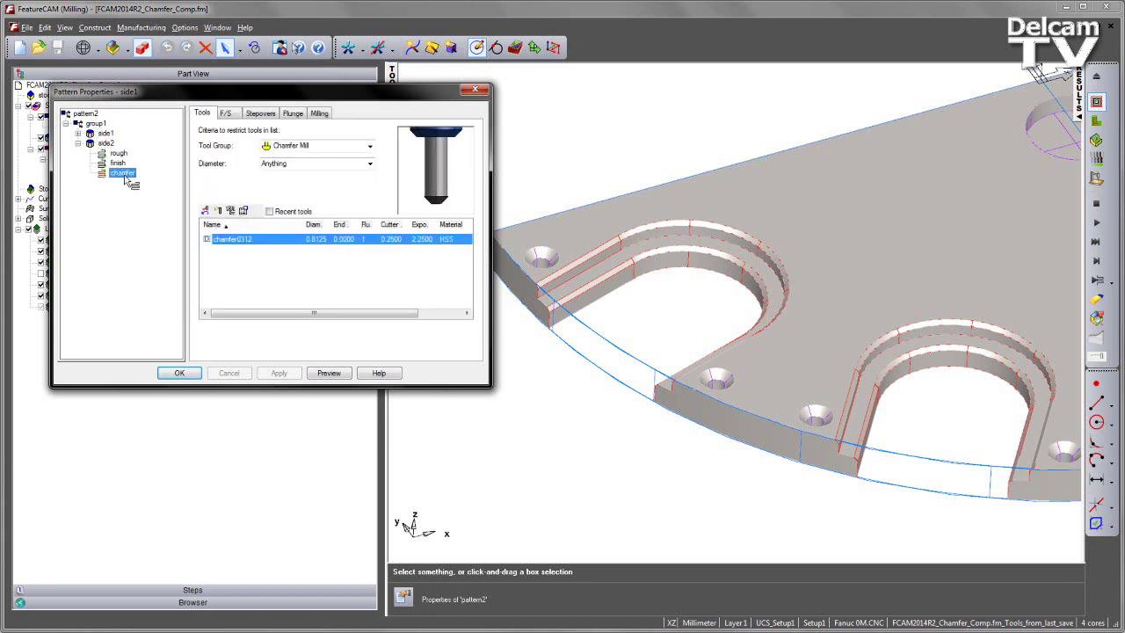
click(106, 143)
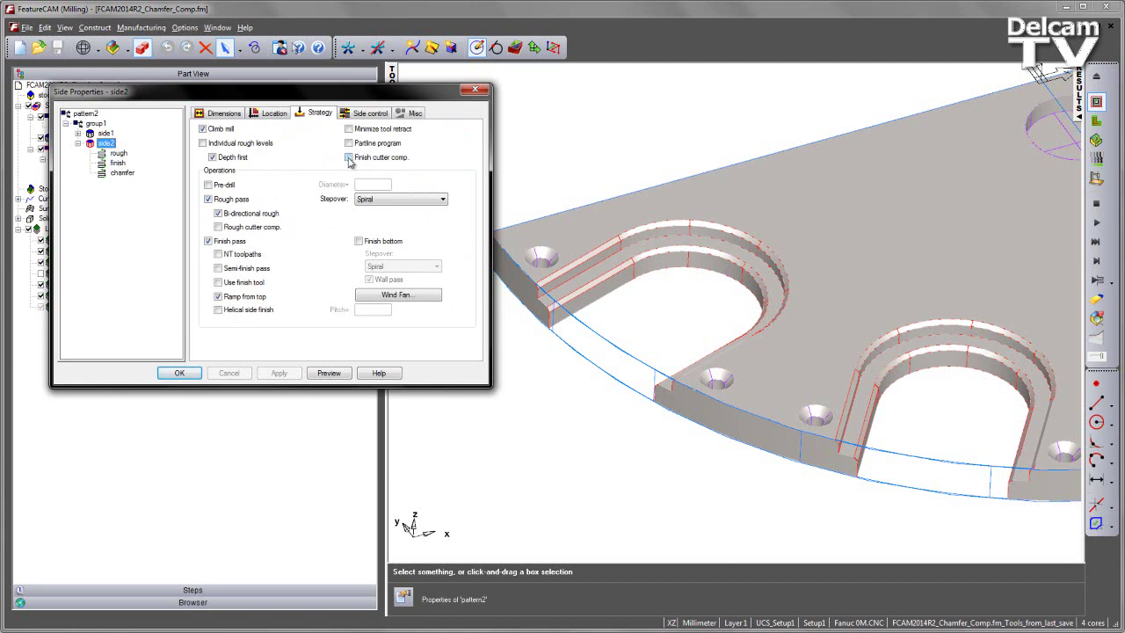
click(123, 173)
click(319, 113)
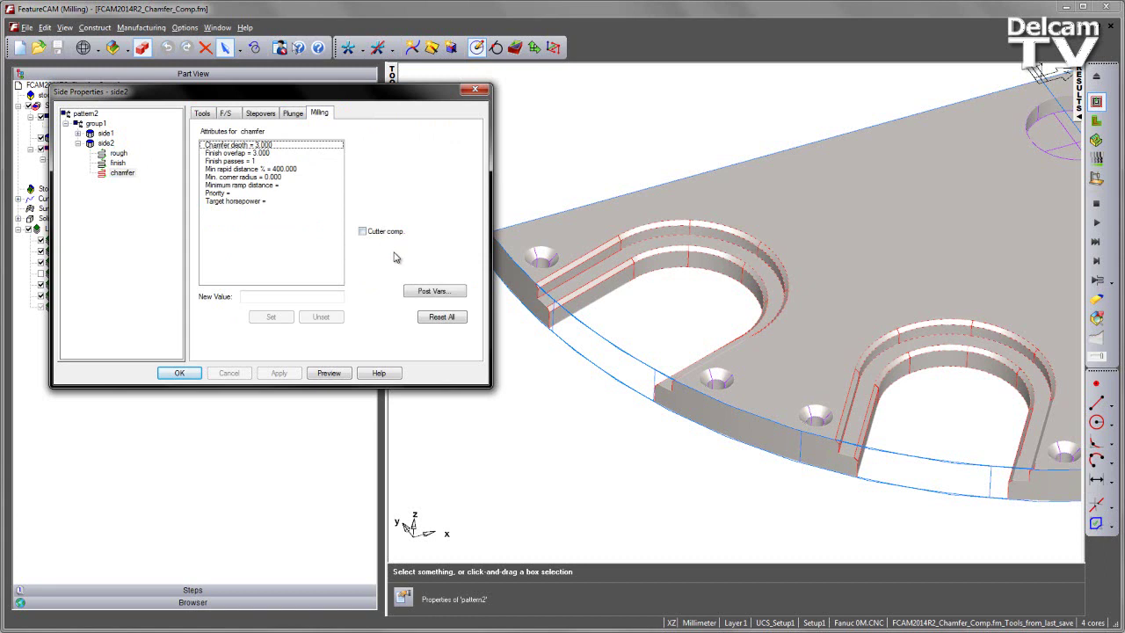
Step: Enable Finish cutter comp for side2, confirm chamfer comp stays off, and accept the properties
click(106, 143)
click(350, 158)
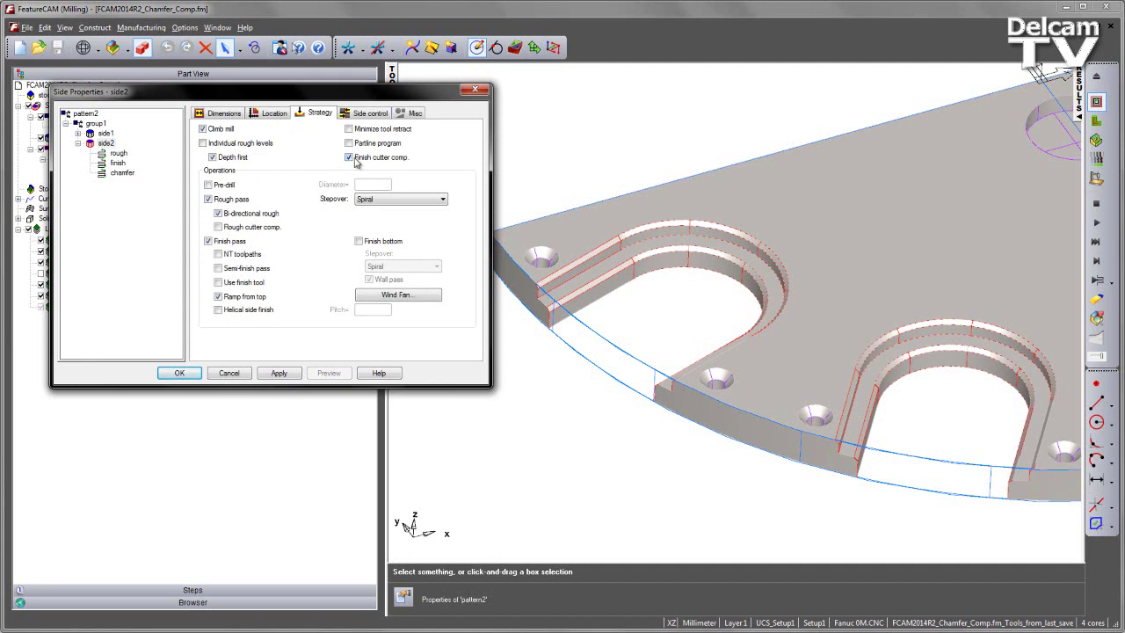
click(122, 173)
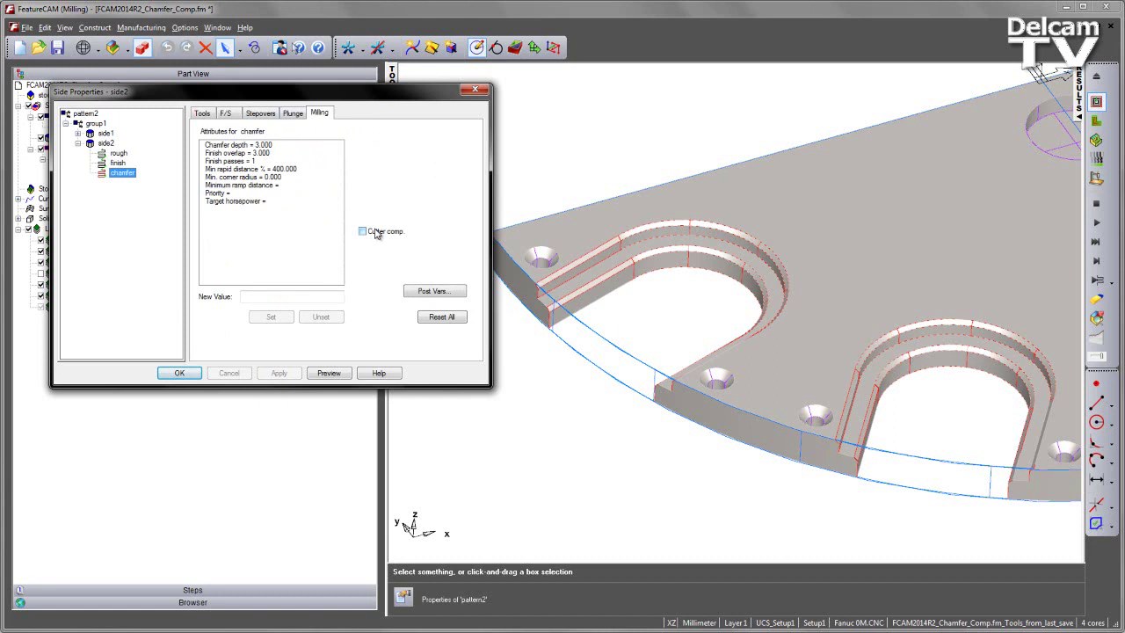
click(179, 372)
middle_drag(730, 276, 860, 259)
Step: Run the 3D machining simulation, then view the generated NC code around the T5 block
click(1096, 140)
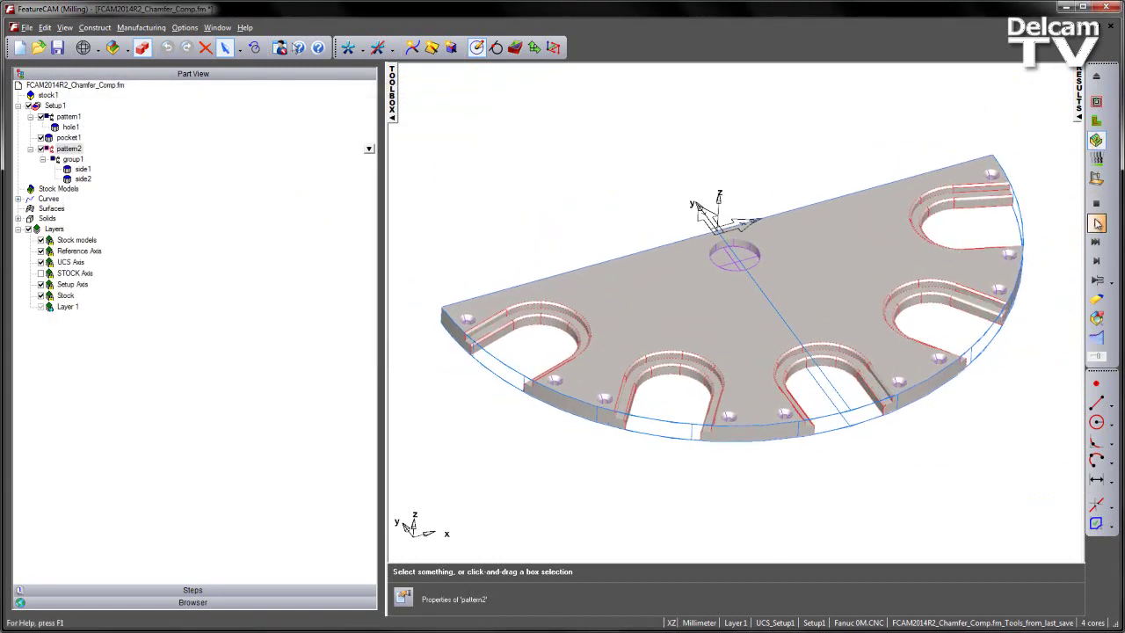
click(1096, 222)
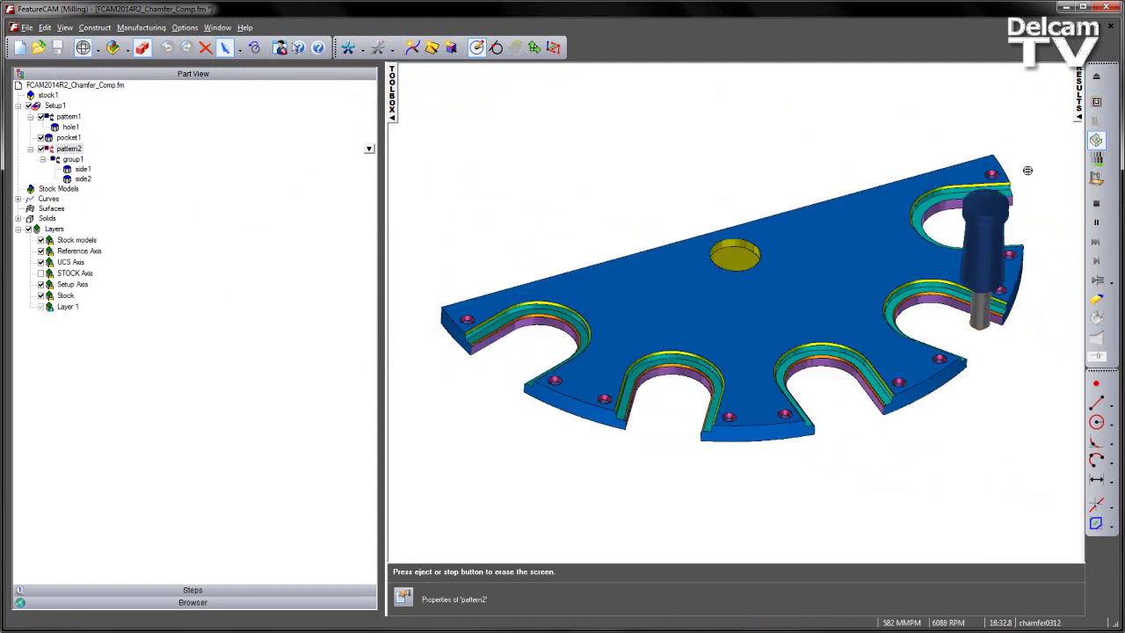
click(1084, 93)
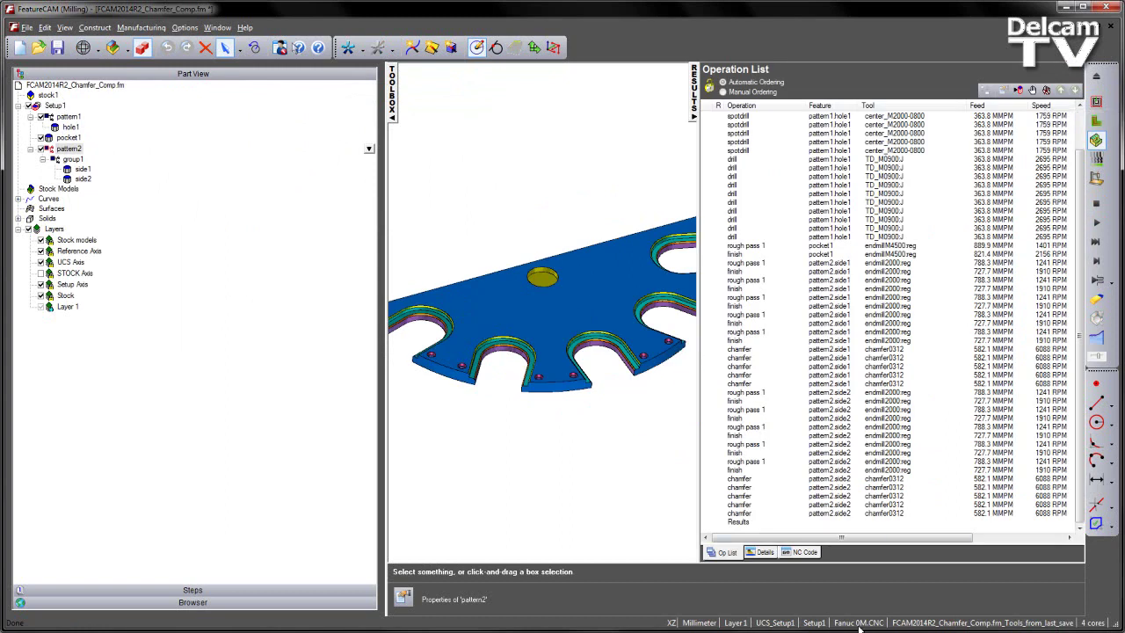
click(801, 551)
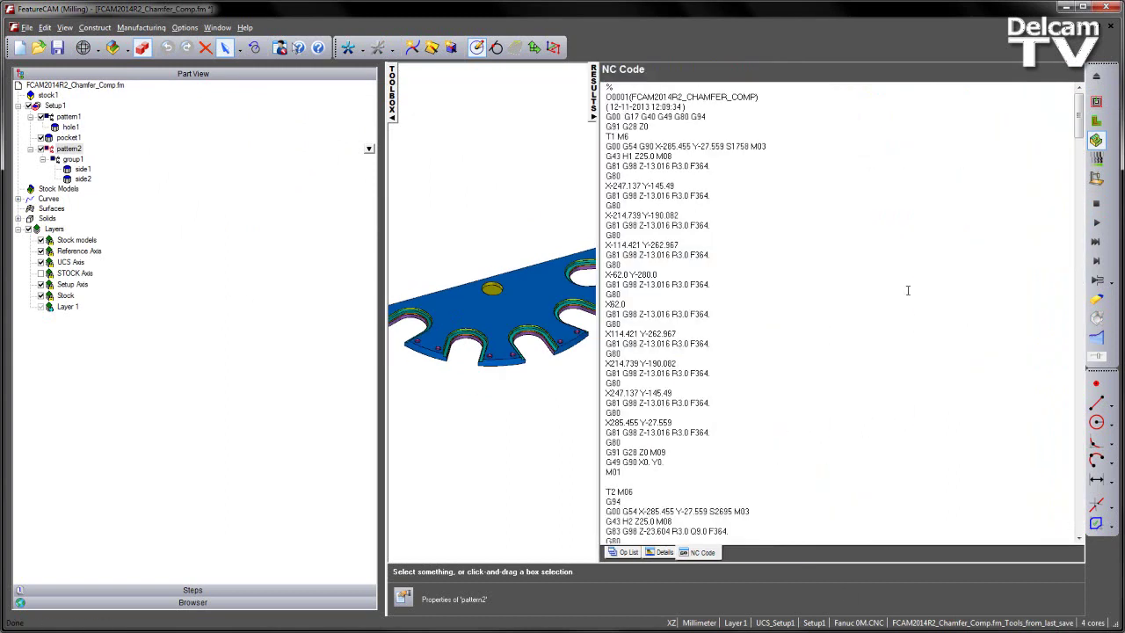
scroll(1034, 185, down, 20)
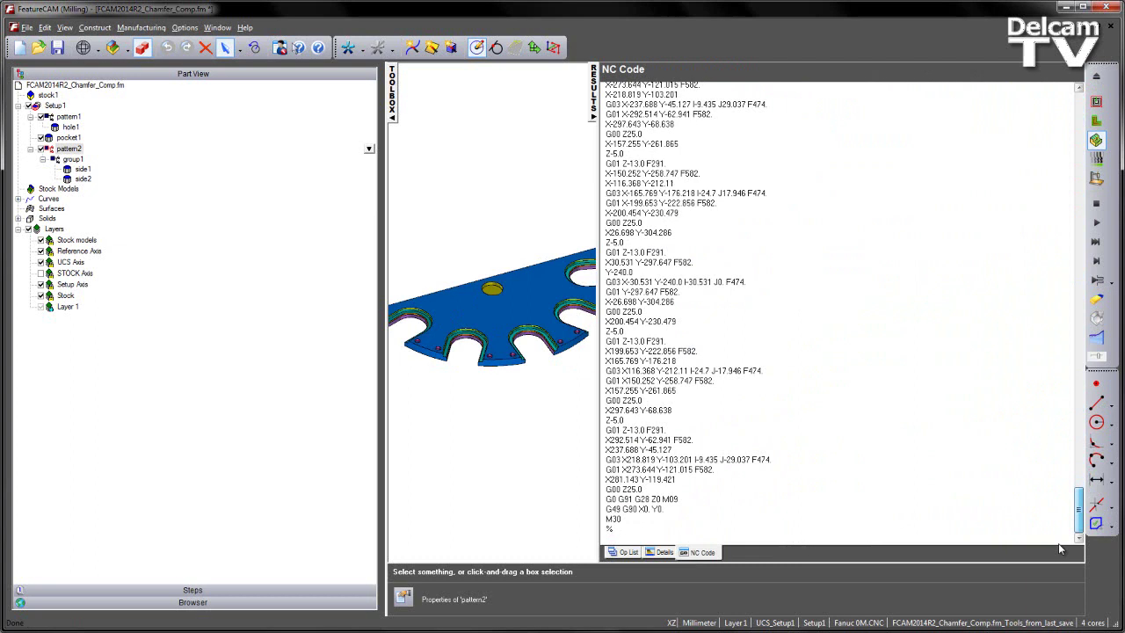
scroll(858, 437, up, 7)
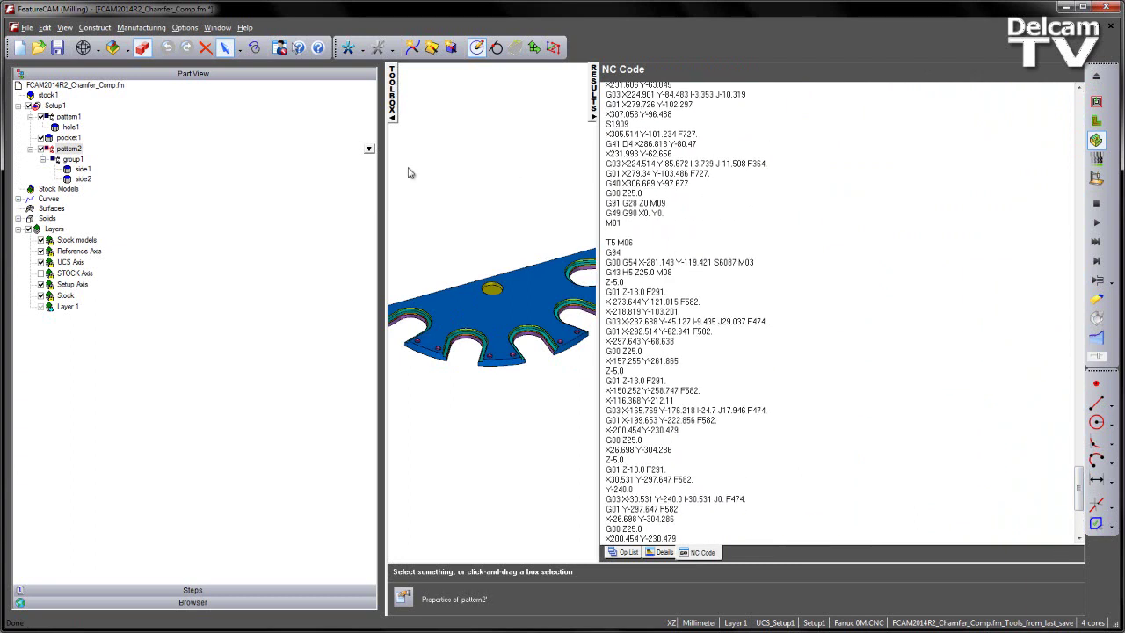
click(140, 28)
click(163, 42)
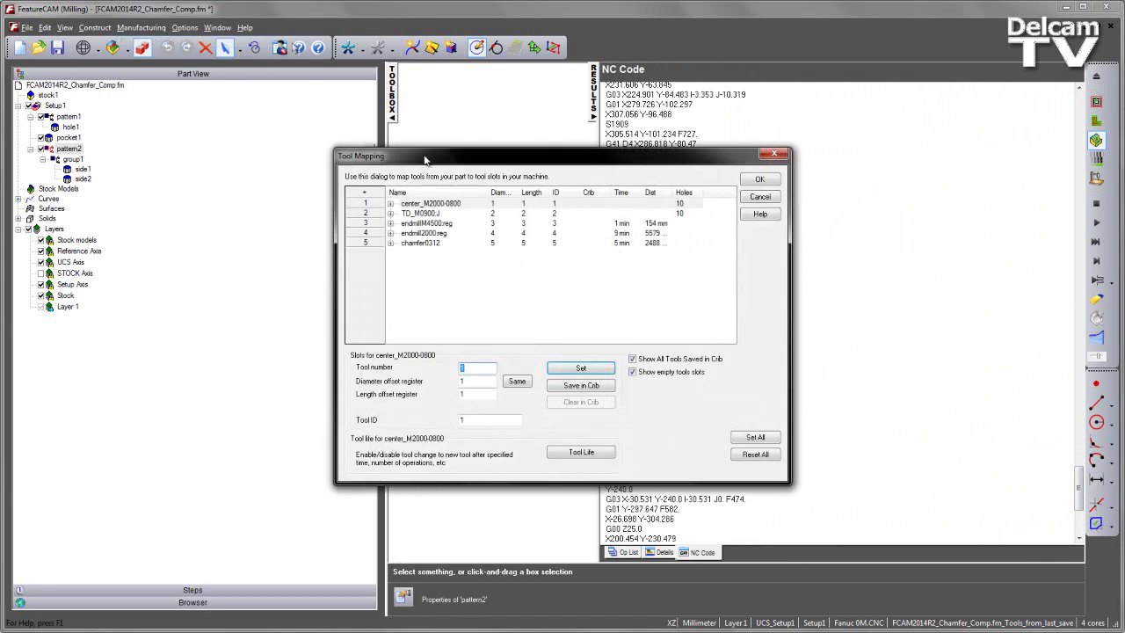
drag(429, 163, 172, 105)
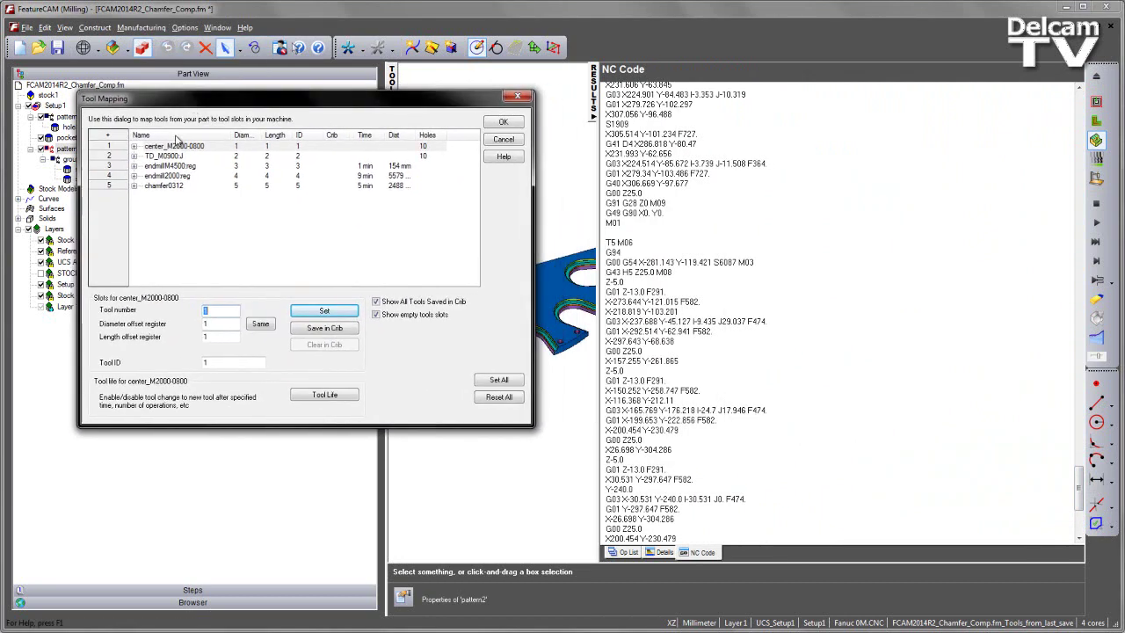
click(133, 176)
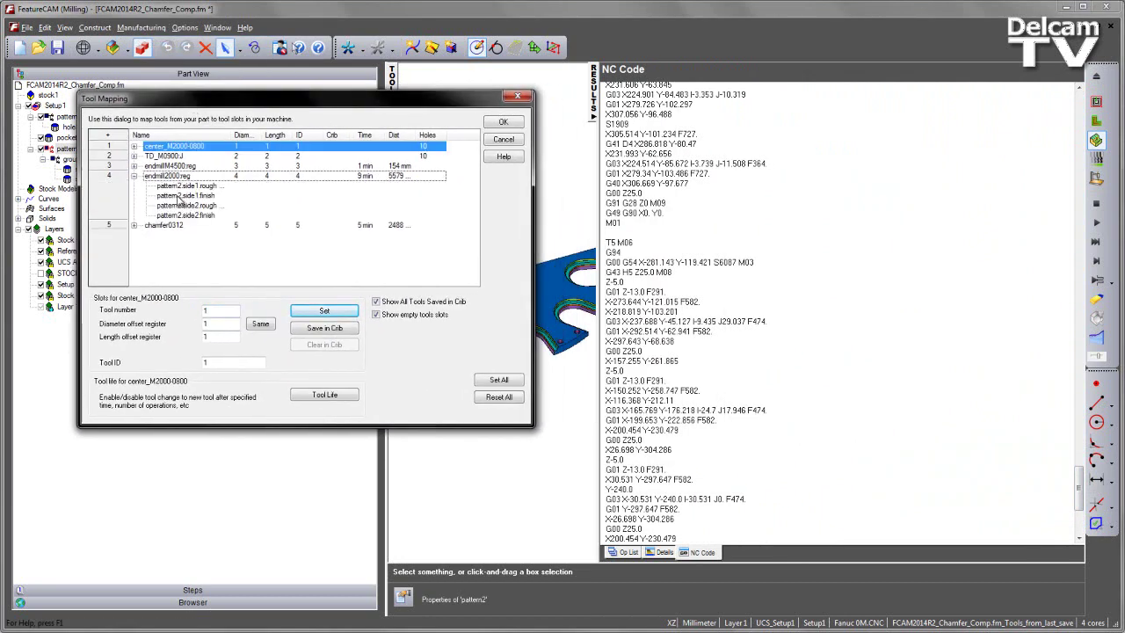
click(134, 176)
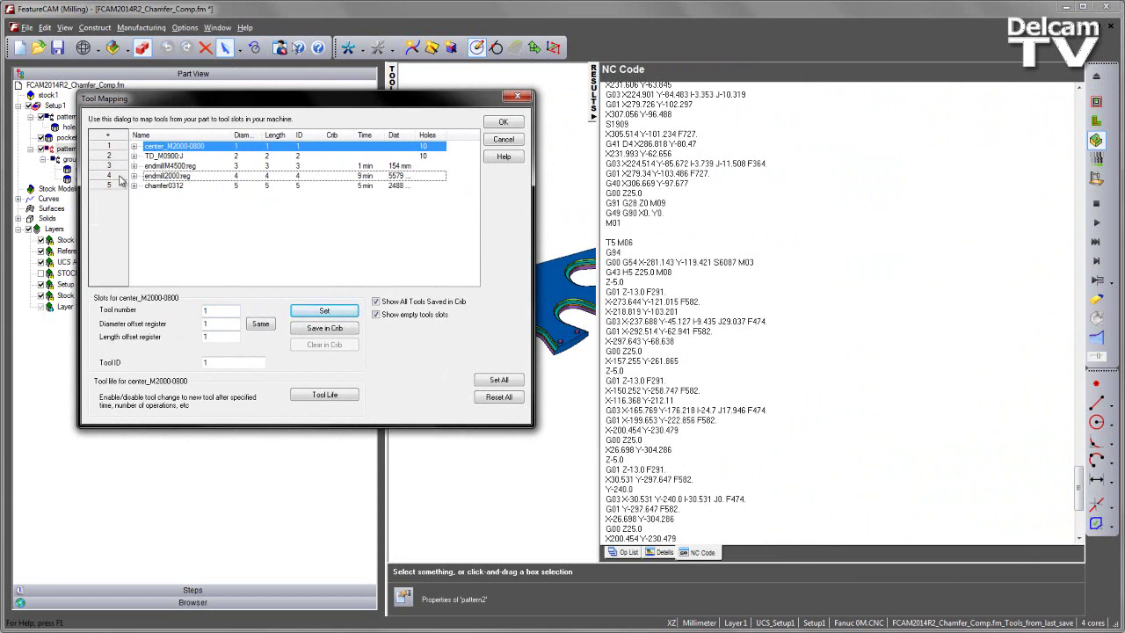
Step: Return to the NC code and highlight the T5 chamfer tool block to review it
click(518, 95)
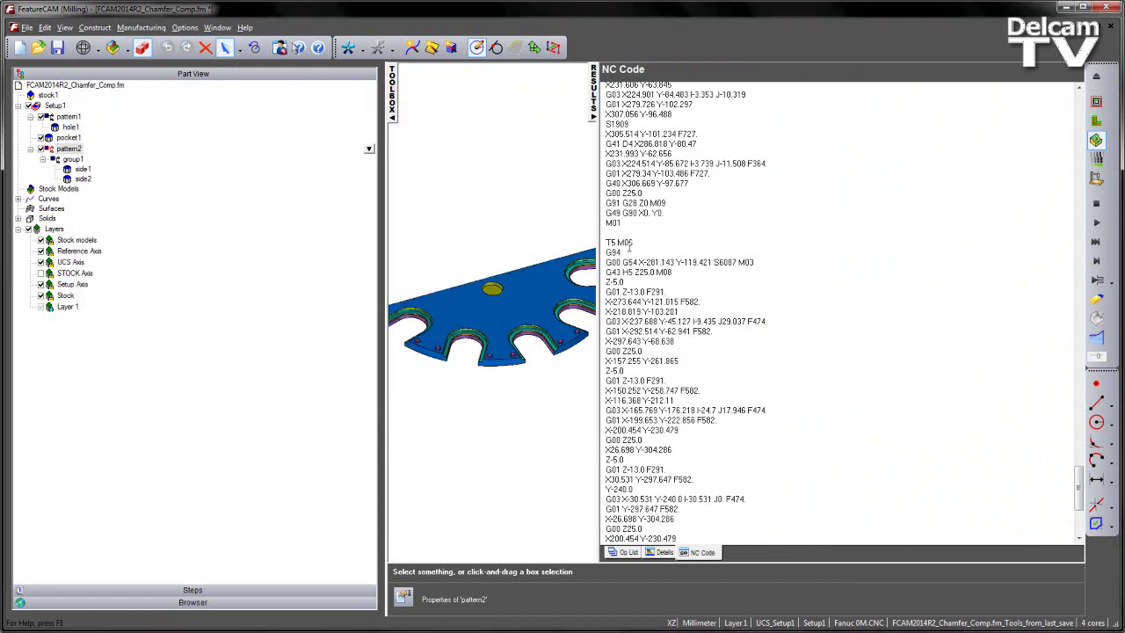
drag(606, 239, 730, 435)
scroll(701, 367, down, 5)
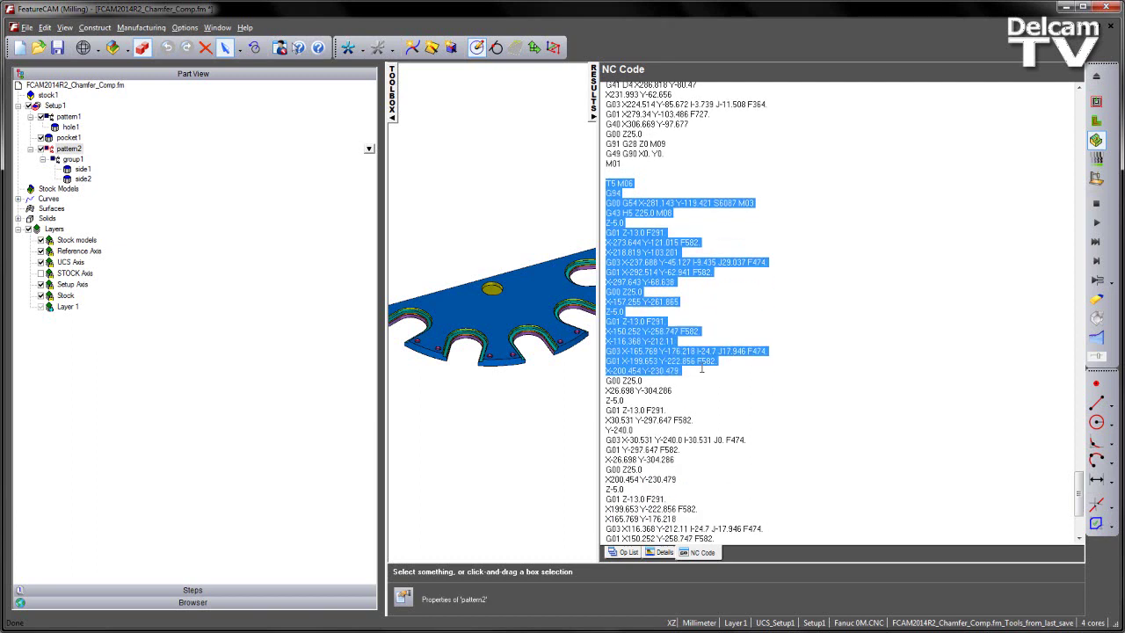
scroll(701, 367, down, 2)
click(699, 351)
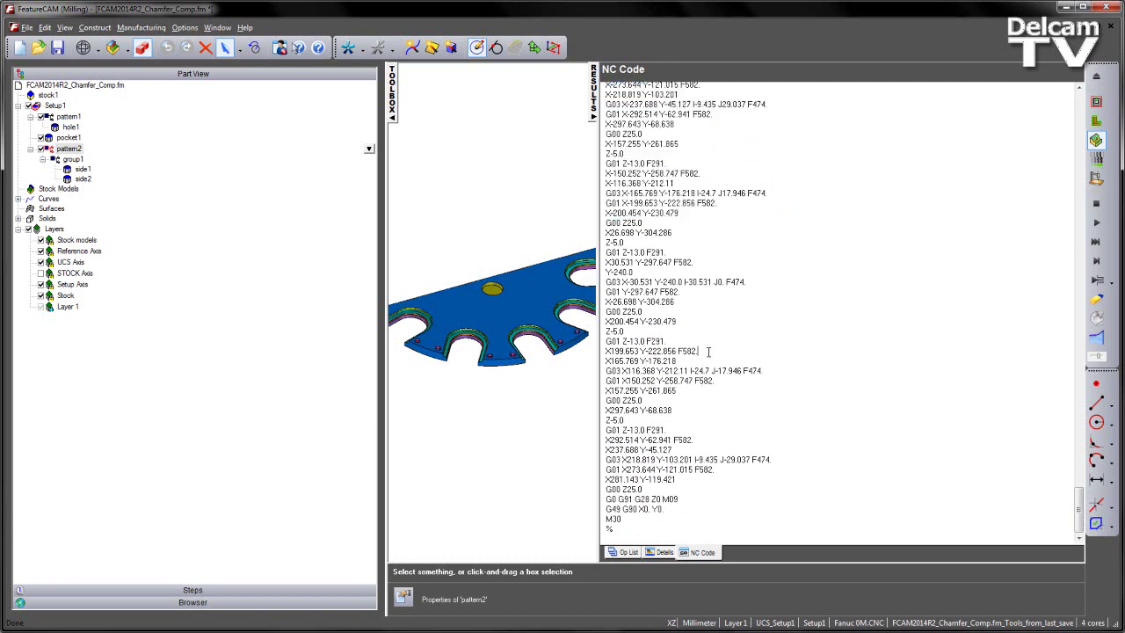
scroll(710, 382, up, 6)
scroll(711, 381, up, 6)
scroll(708, 376, down, 5)
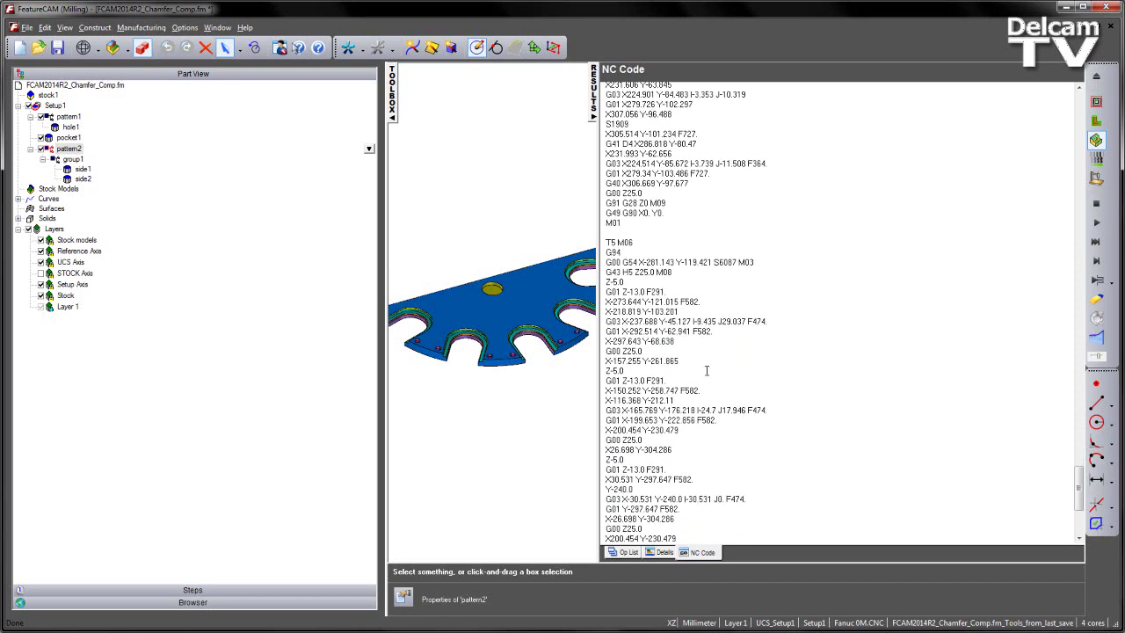
scroll(709, 370, up, 20)
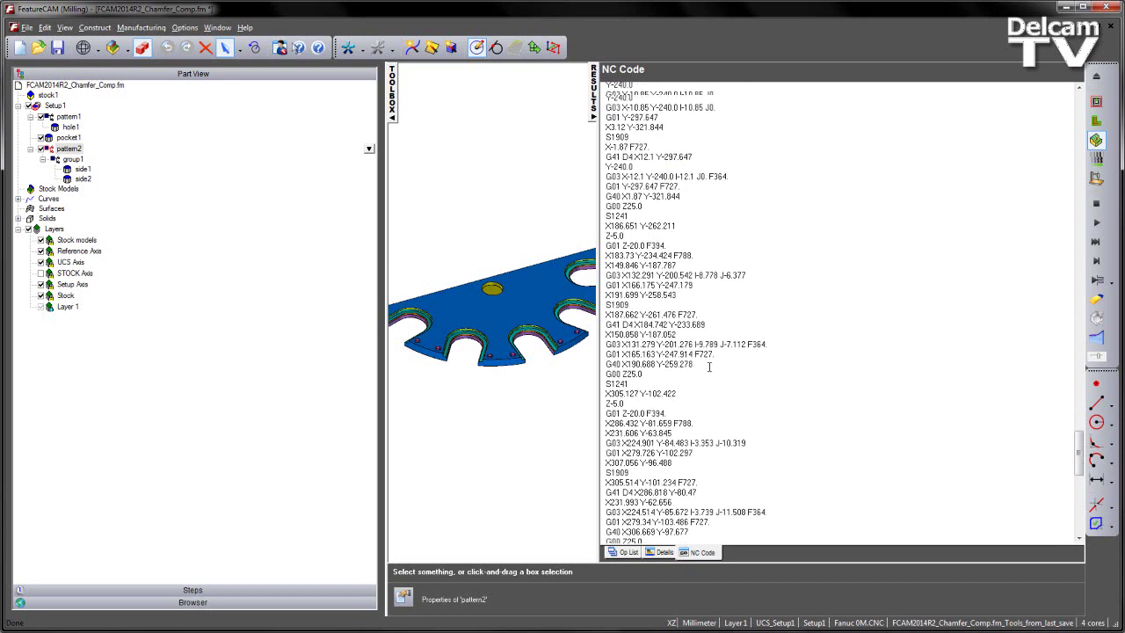
scroll(709, 370, up, 8)
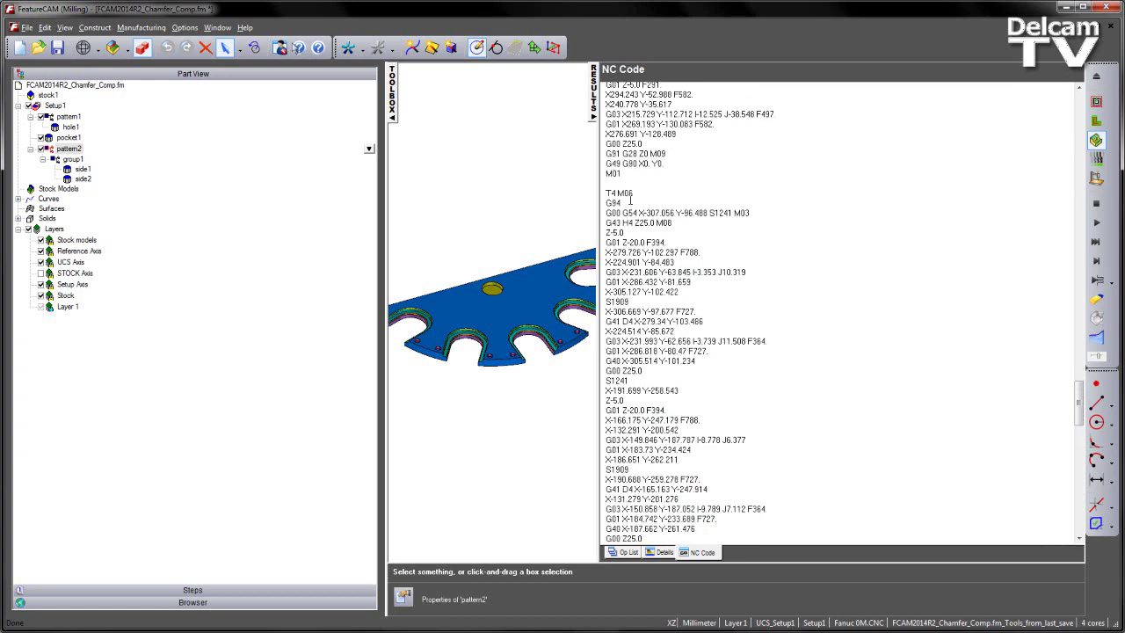
Step: Mark the T4 M06 and G41 D4 lines, then collapse the NC code panel
drag(606, 193, 640, 192)
scroll(635, 313, down, 1)
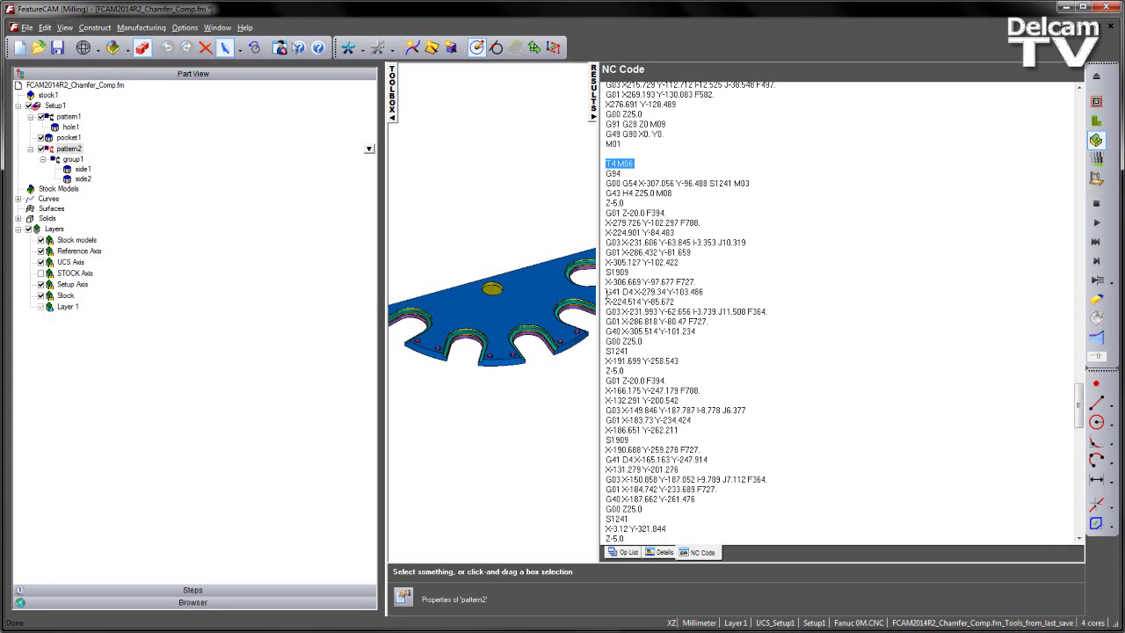
drag(605, 291, 706, 292)
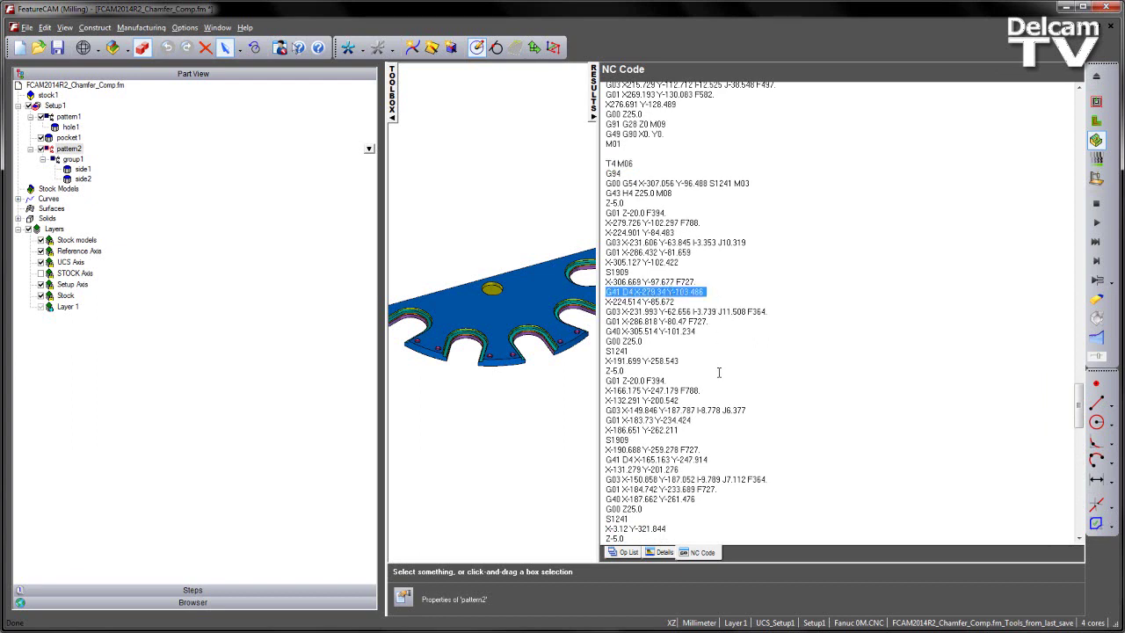
scroll(680, 349, down, 15)
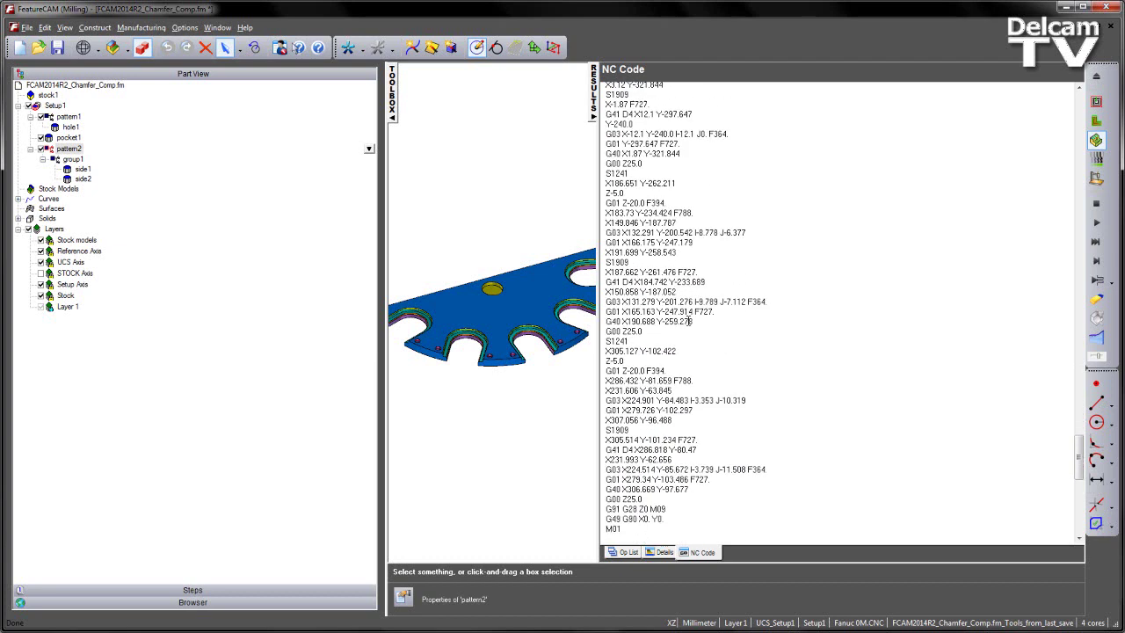
scroll(688, 319, down, 10)
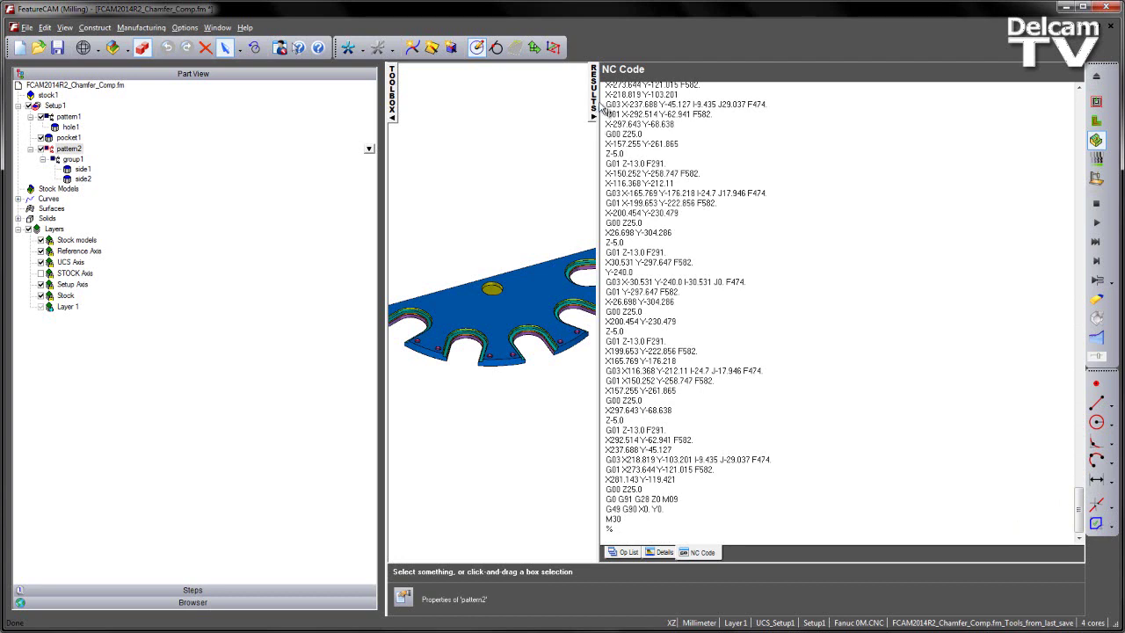
click(595, 107)
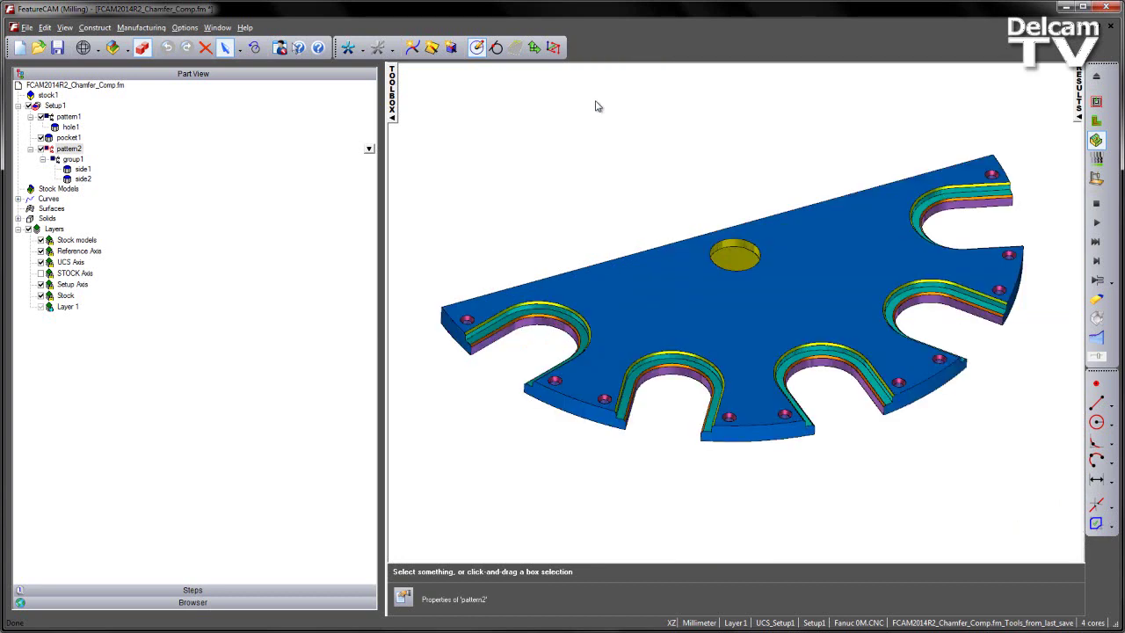